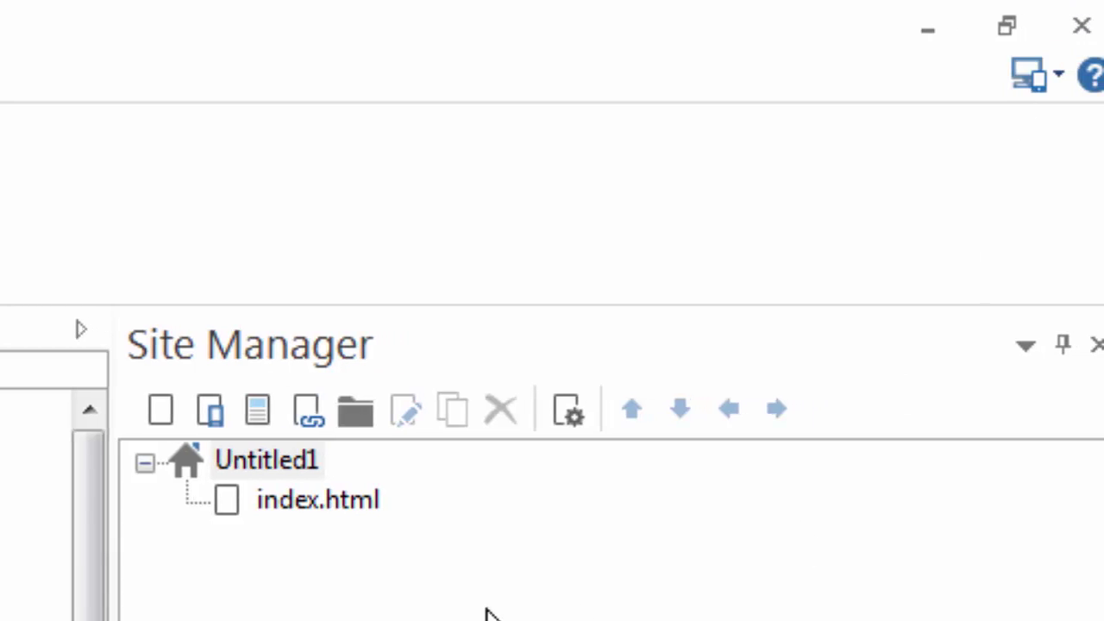
# Select the Untitled1 site and show the File menu's Save Web Site As options and six recent documents.
pyautogui.click(317, 467)
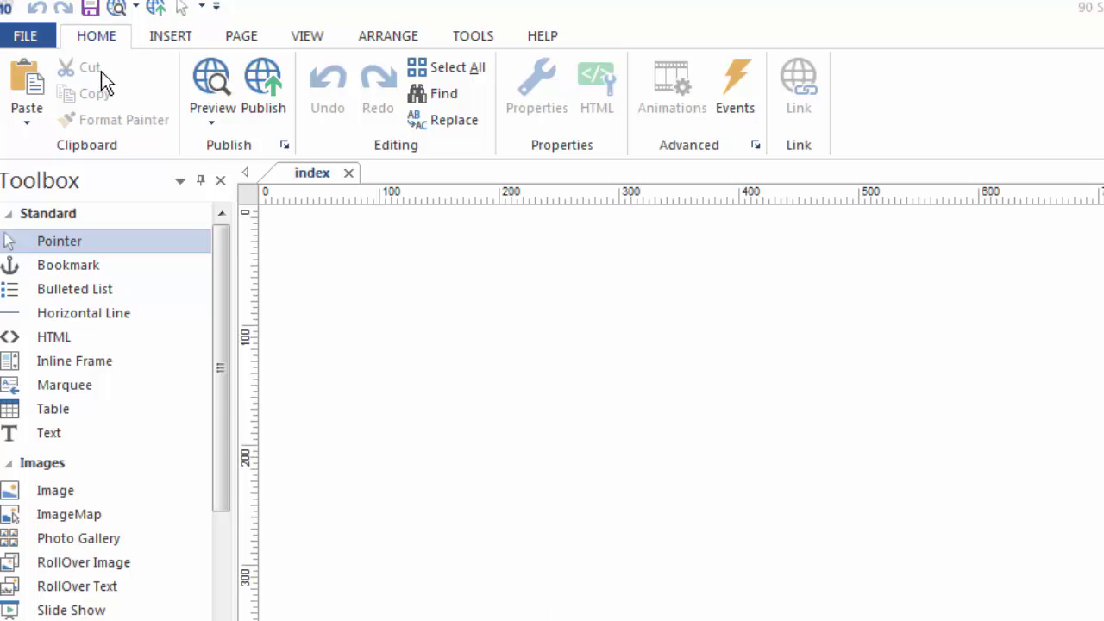
pyautogui.click(26, 36)
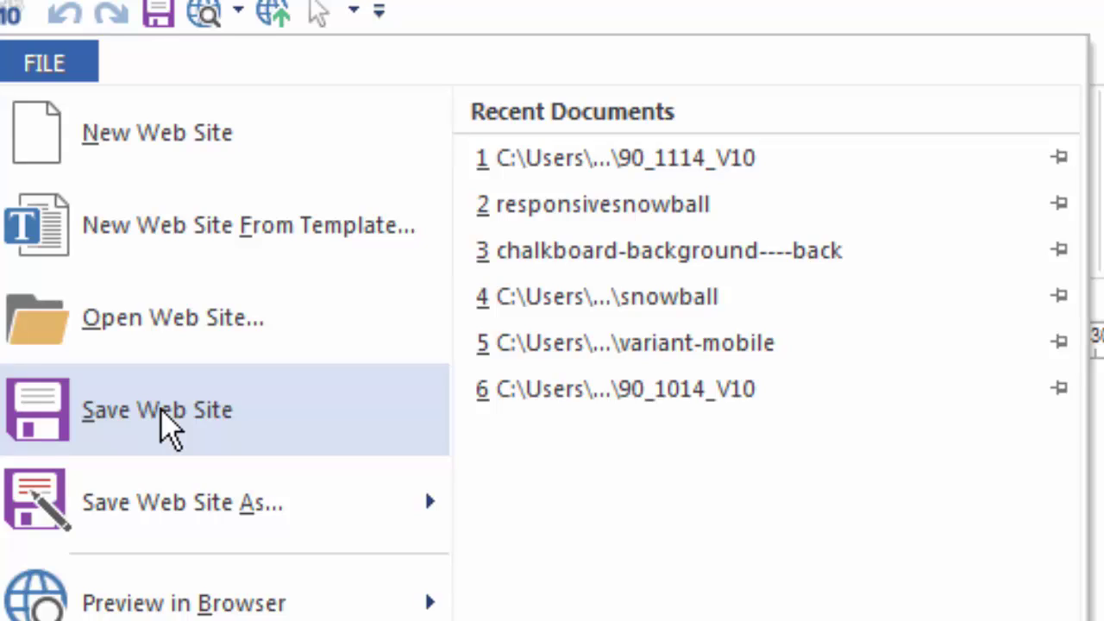
pyautogui.moveTo(161, 520)
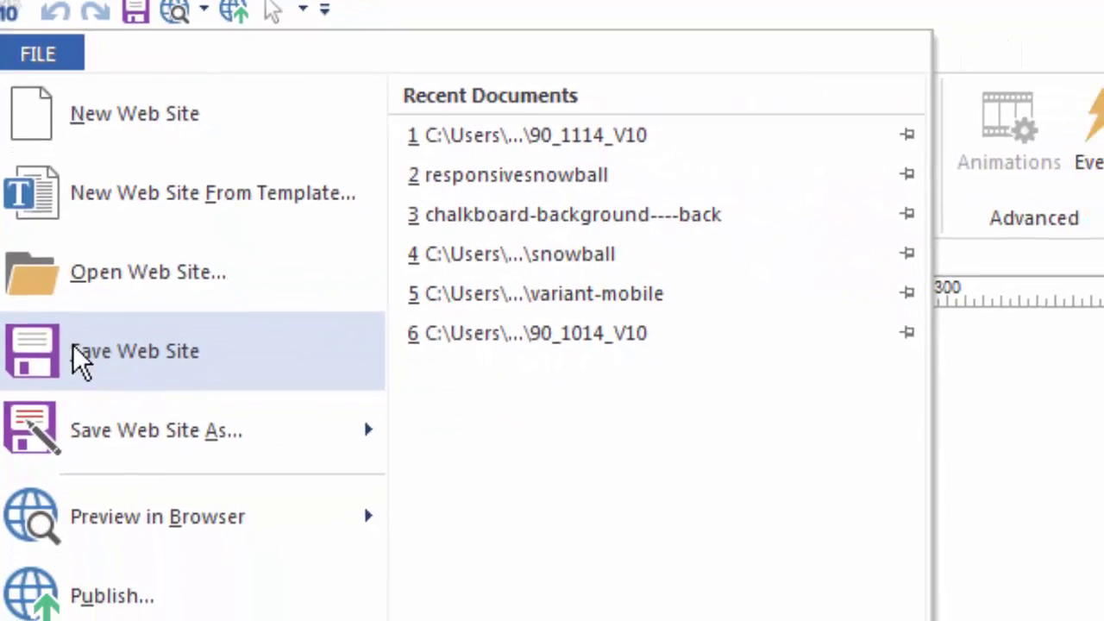
# Start saving the site and enter 'mywebsite' as the file name.
pyautogui.click(41, 257)
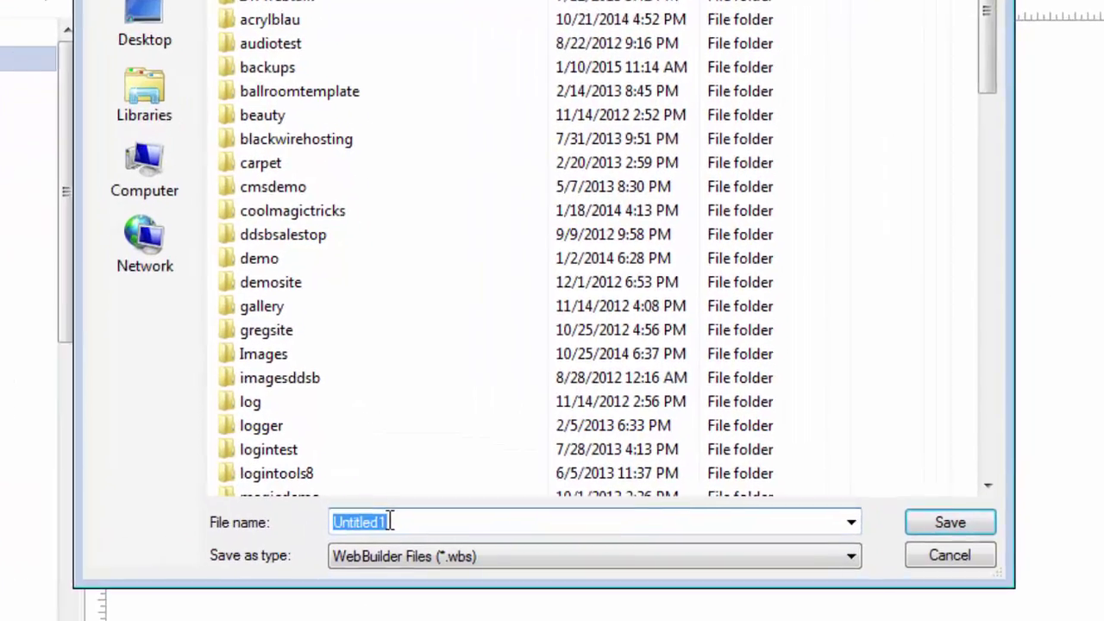
pyautogui.write('mywe')
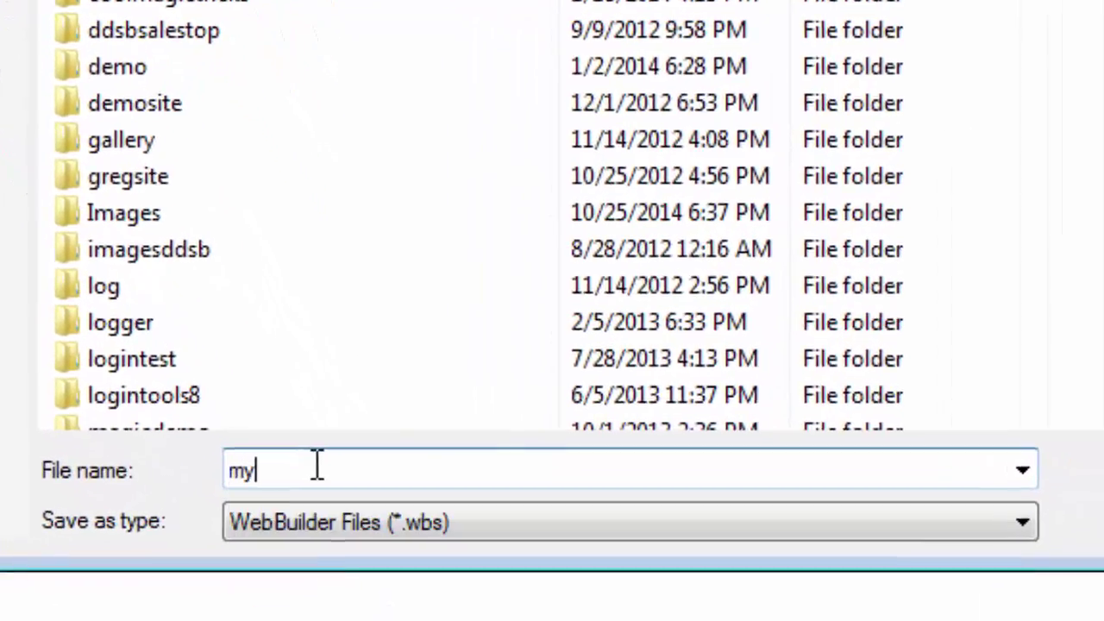
pyautogui.write('bsite')
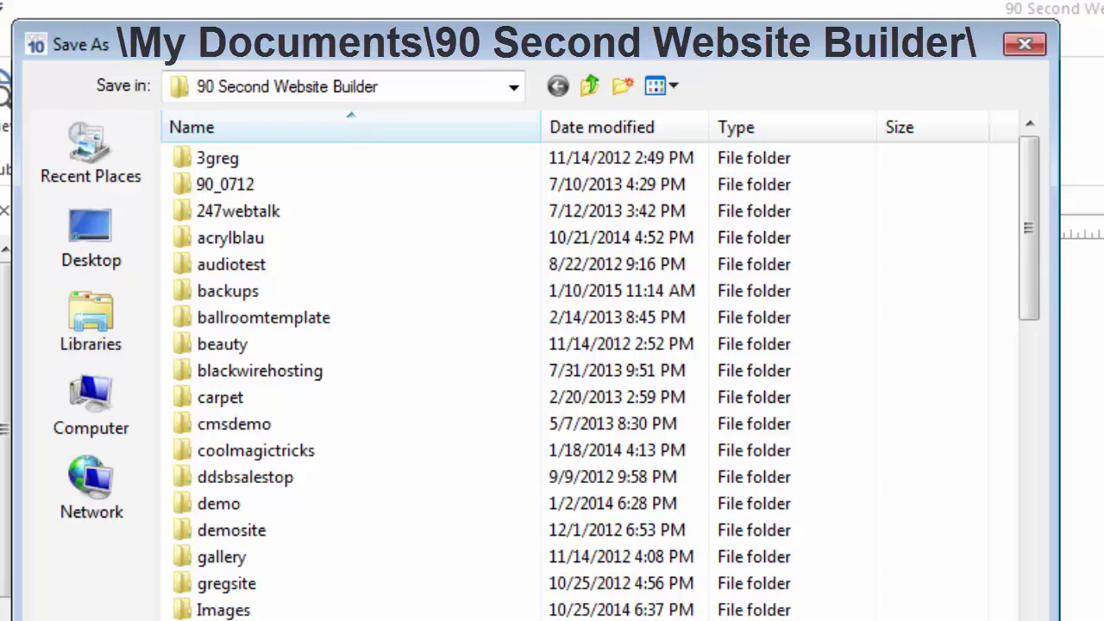
# Switch the Save As location to My Documents and select its 90 Second Website Builder folder.
pyautogui.click(514, 86)
pyautogui.moveTo(509, 285); pyautogui.dragTo(509, 190)
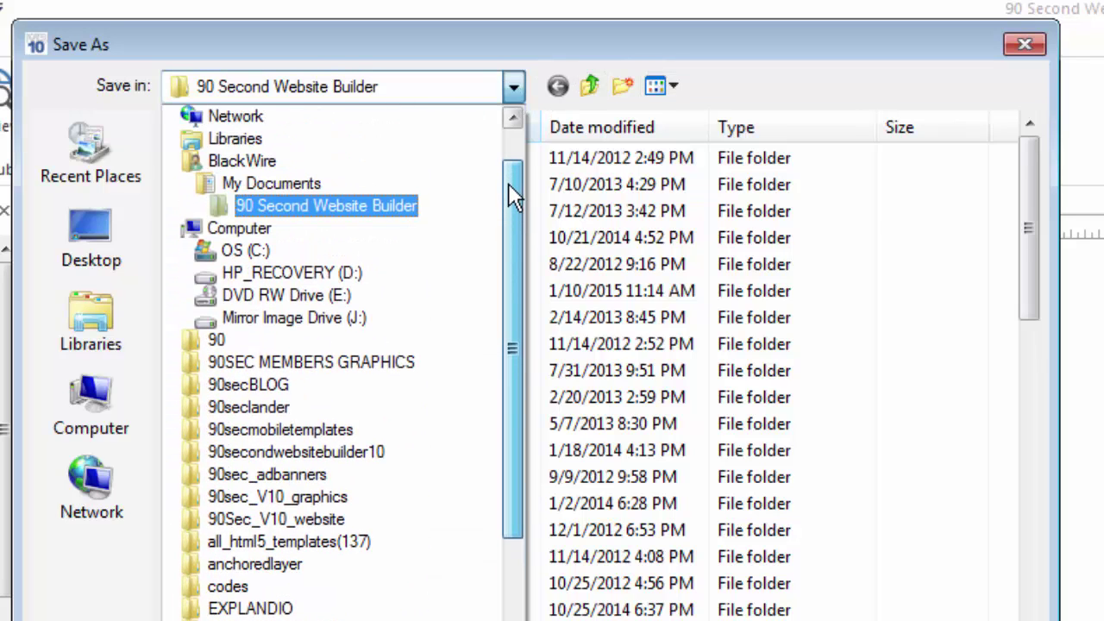
pyautogui.click(264, 183)
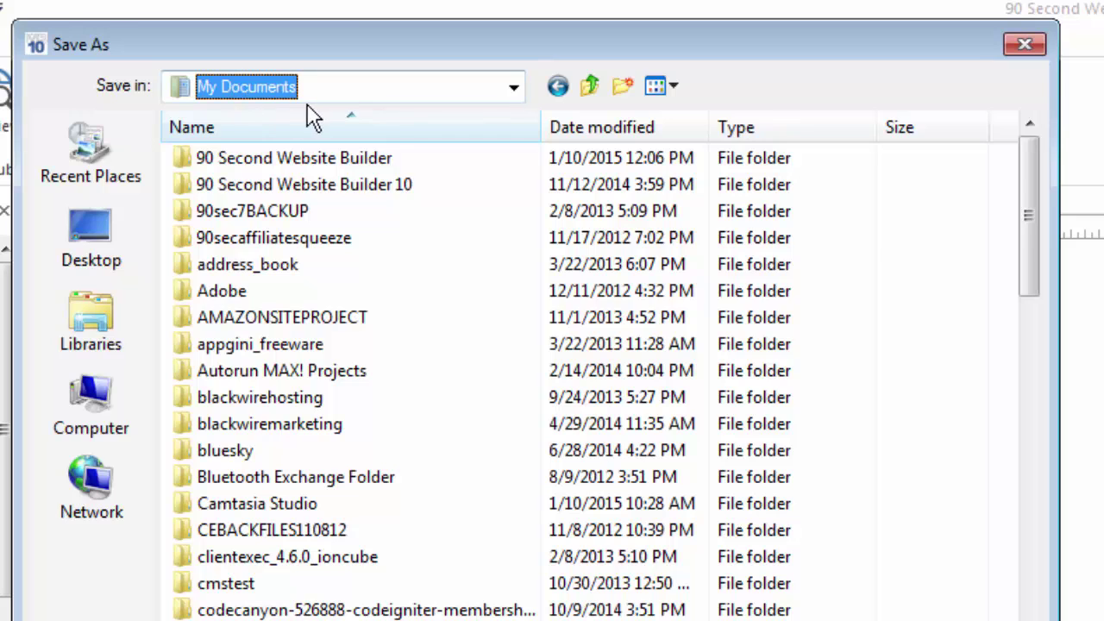
pyautogui.click(234, 157)
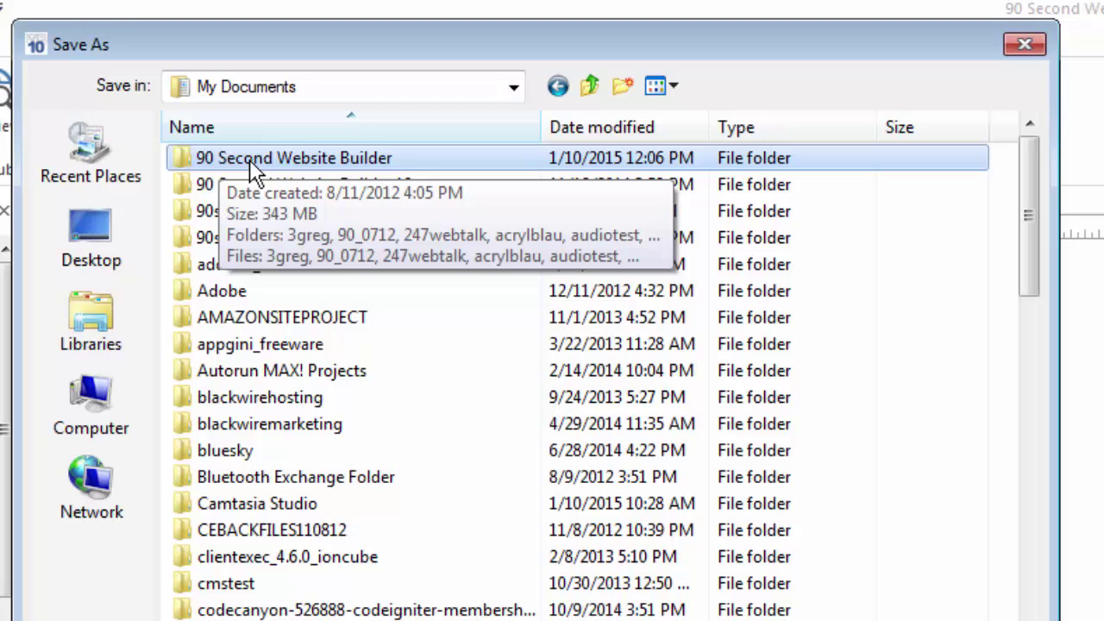
# Enter the 90 Second Website Builder folder and browse its saved .wbs projects and matching folders.
pyautogui.doubleClick(298, 160)
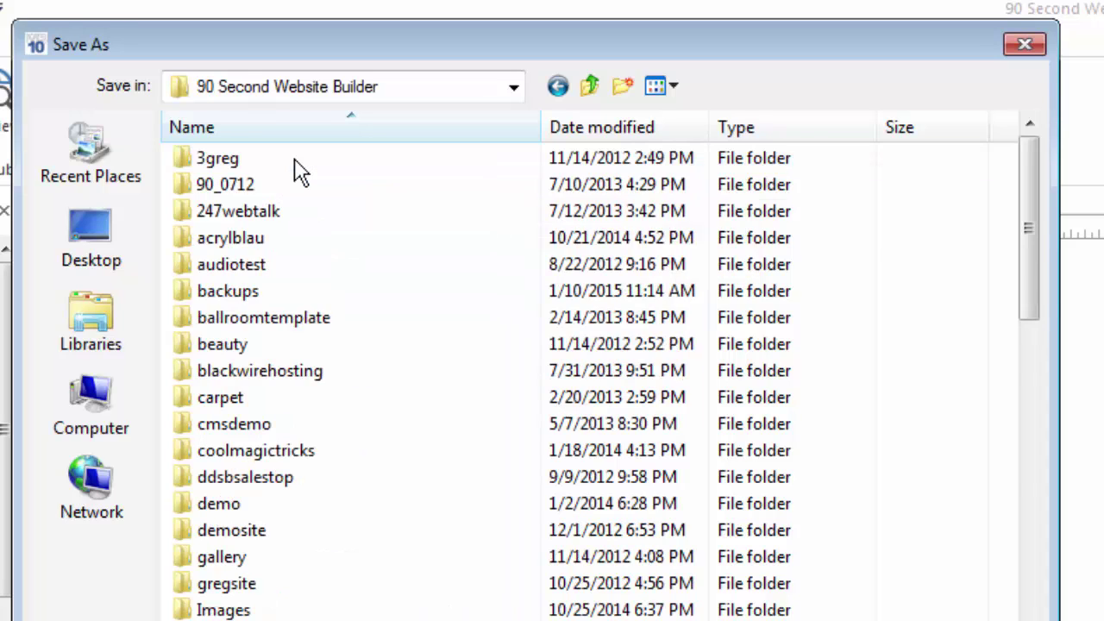
pyautogui.moveTo(1033, 199); pyautogui.dragTo(1024, 548)
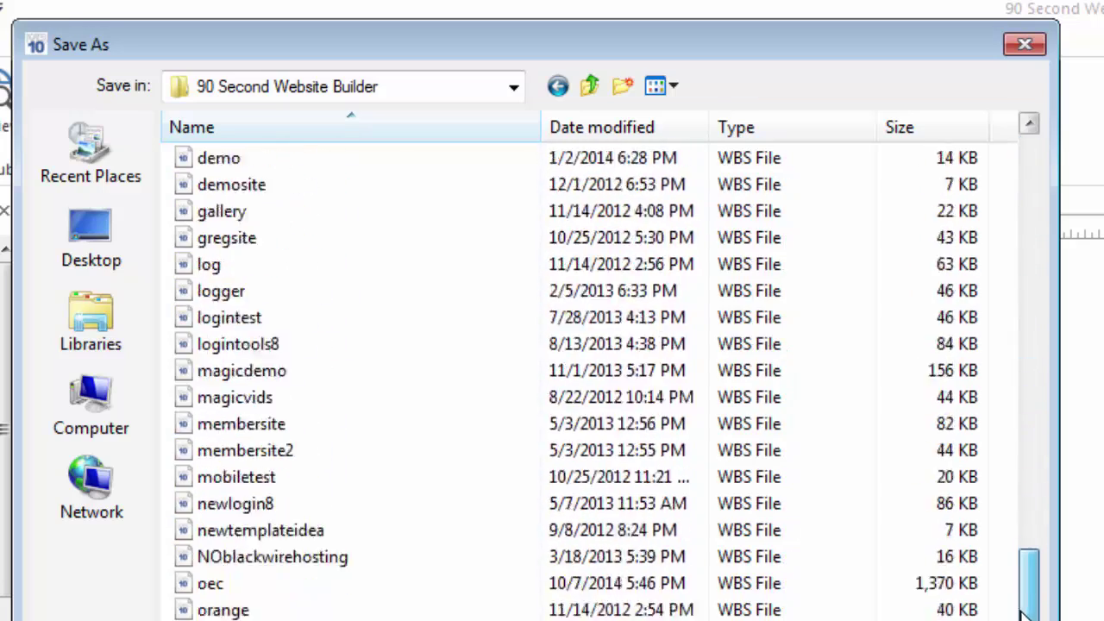
pyautogui.moveTo(1020, 614); pyautogui.dragTo(1030, 530)
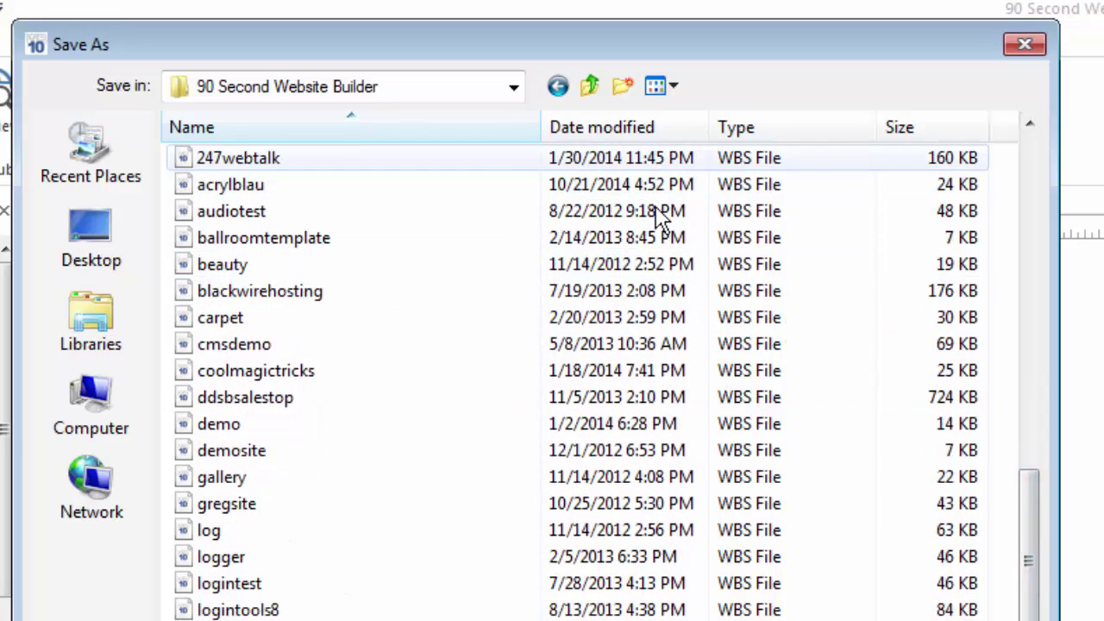
pyautogui.moveTo(1023, 579)
pyautogui.mouseDown()
pyautogui.moveTo(1028, 619)
pyautogui.moveTo(1015, 400)
pyautogui.moveTo(951, 390)
pyautogui.mouseUp()
pyautogui.moveTo(1028, 362); pyautogui.dragTo(1028, 373)
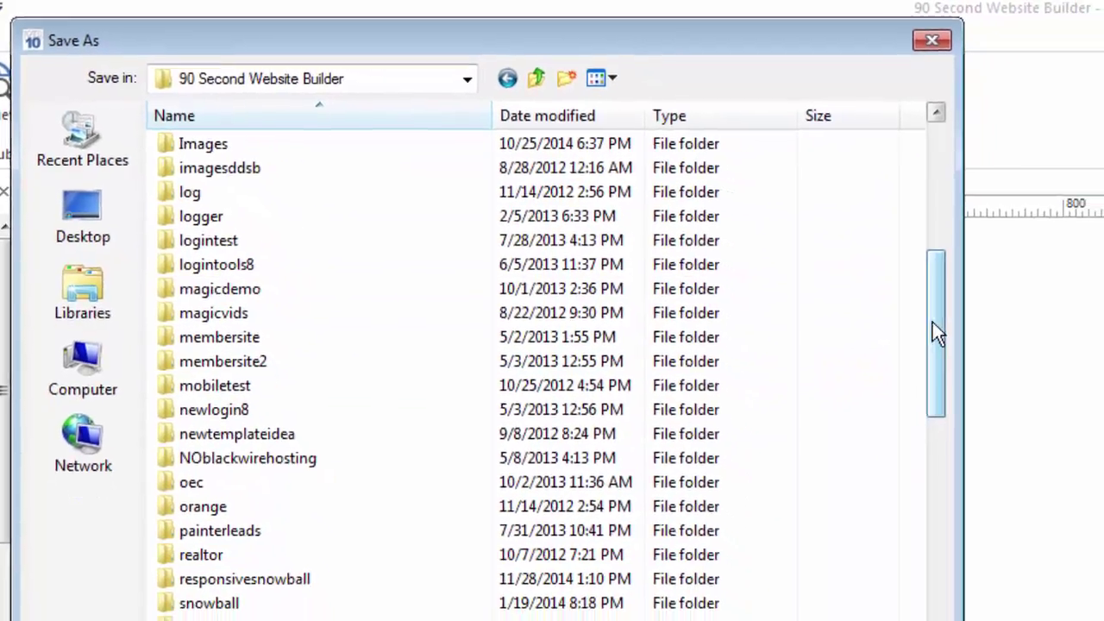
pyautogui.moveTo(932, 353); pyautogui.dragTo(727, 451)
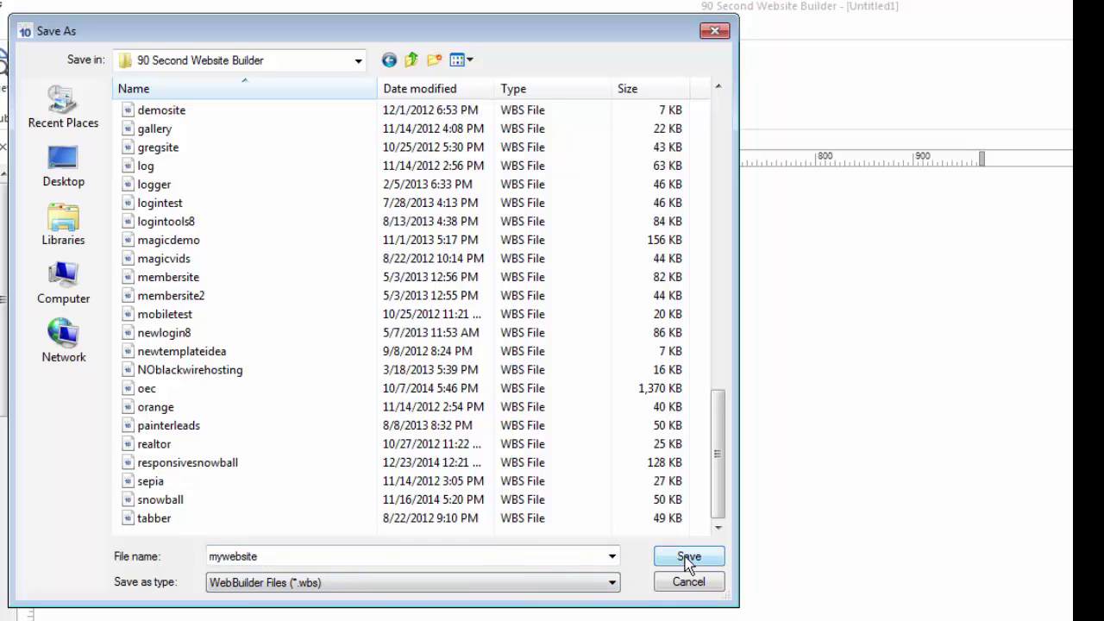
# Save the site as mywebsite and select the mywebsite node in the Site Manager.
pyautogui.click(688, 557)
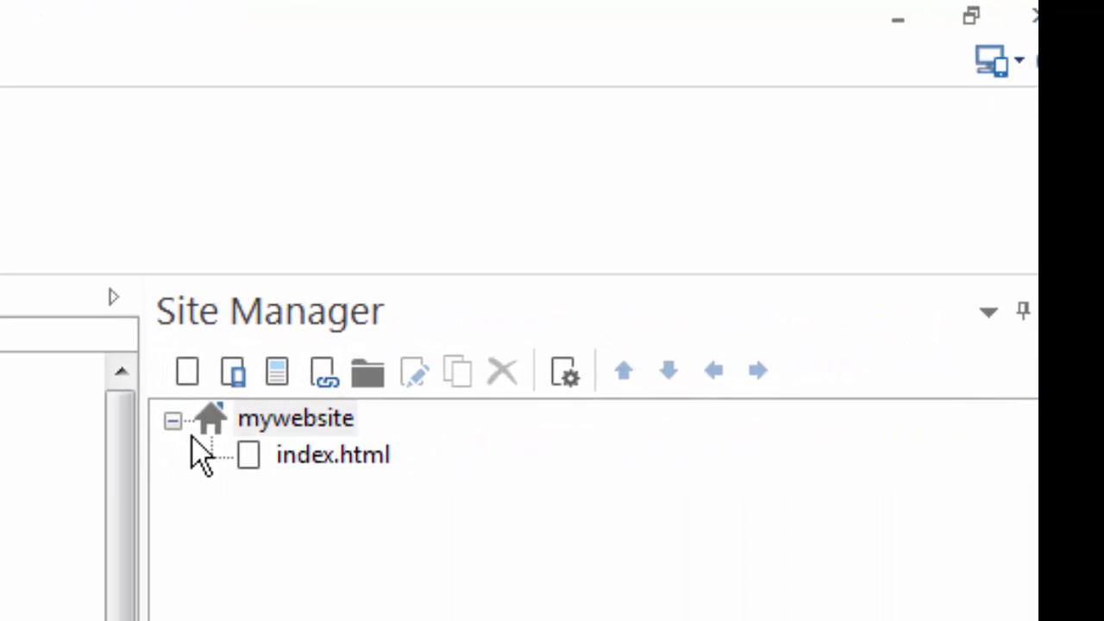
pyautogui.click(219, 412)
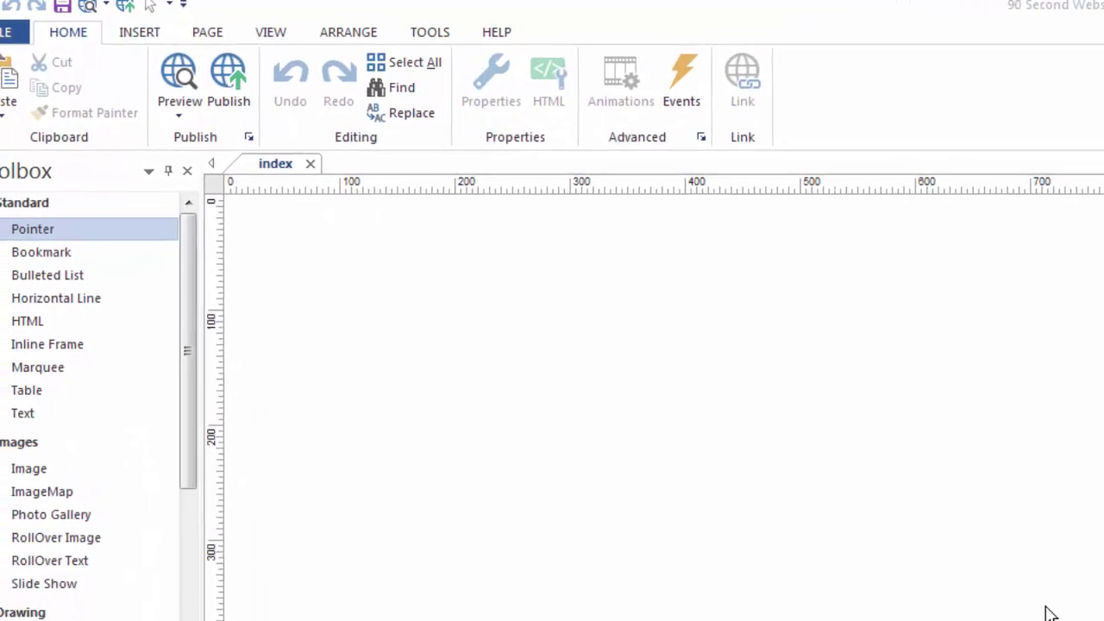
# Bring up the Open Web Site dialog and browse the Look in list up toward My Documents.
pyautogui.click(3, 35)
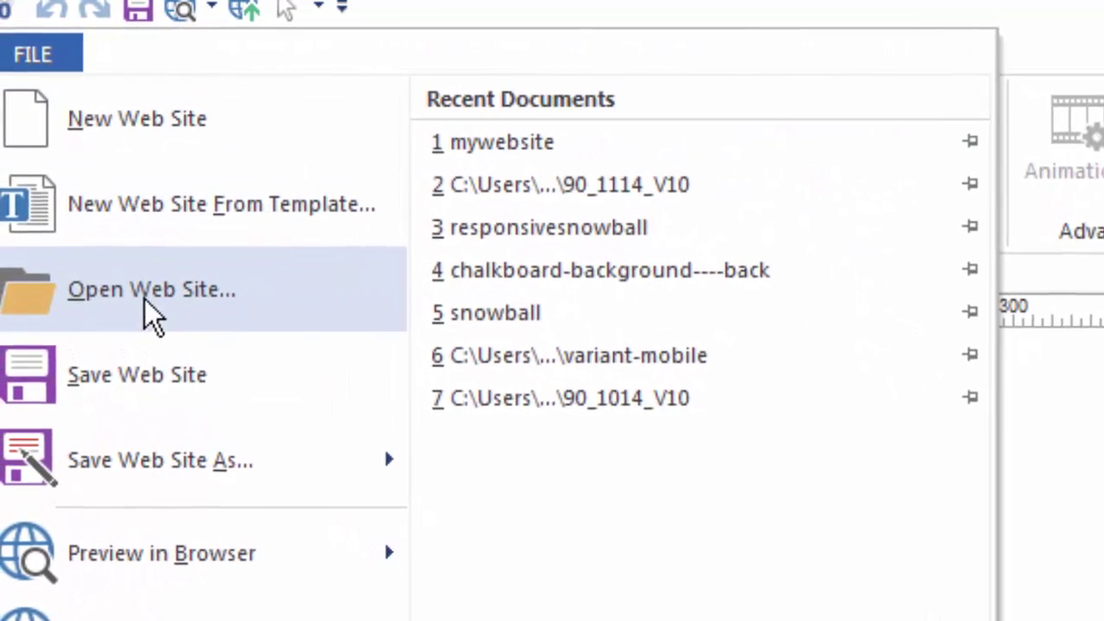
pyautogui.click(109, 244)
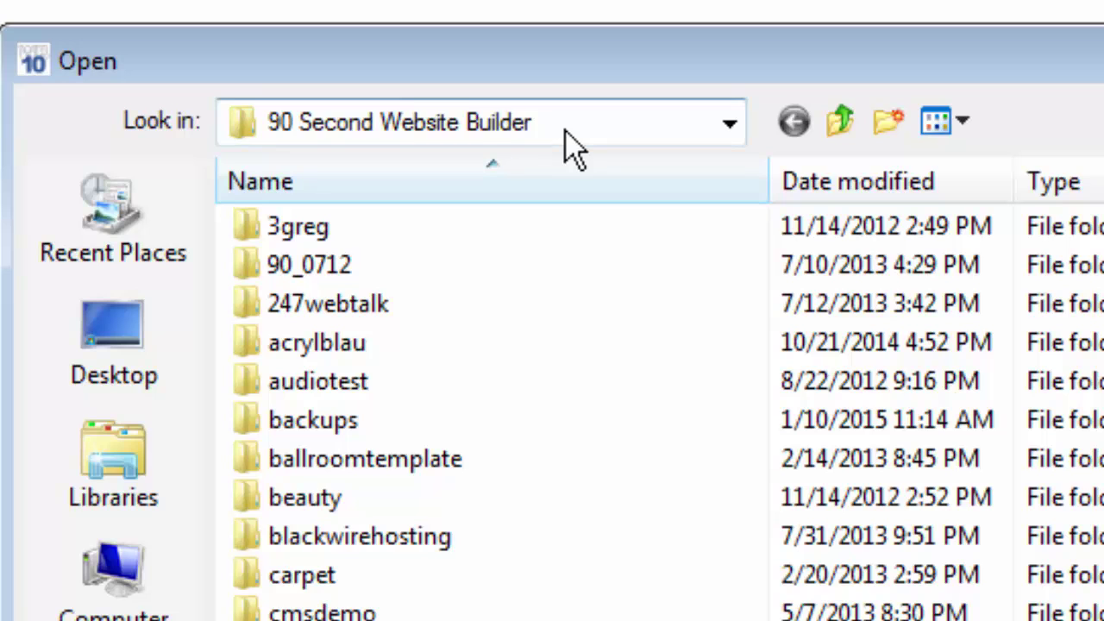
pyautogui.click(651, 123)
pyautogui.moveTo(721, 364); pyautogui.dragTo(722, 293)
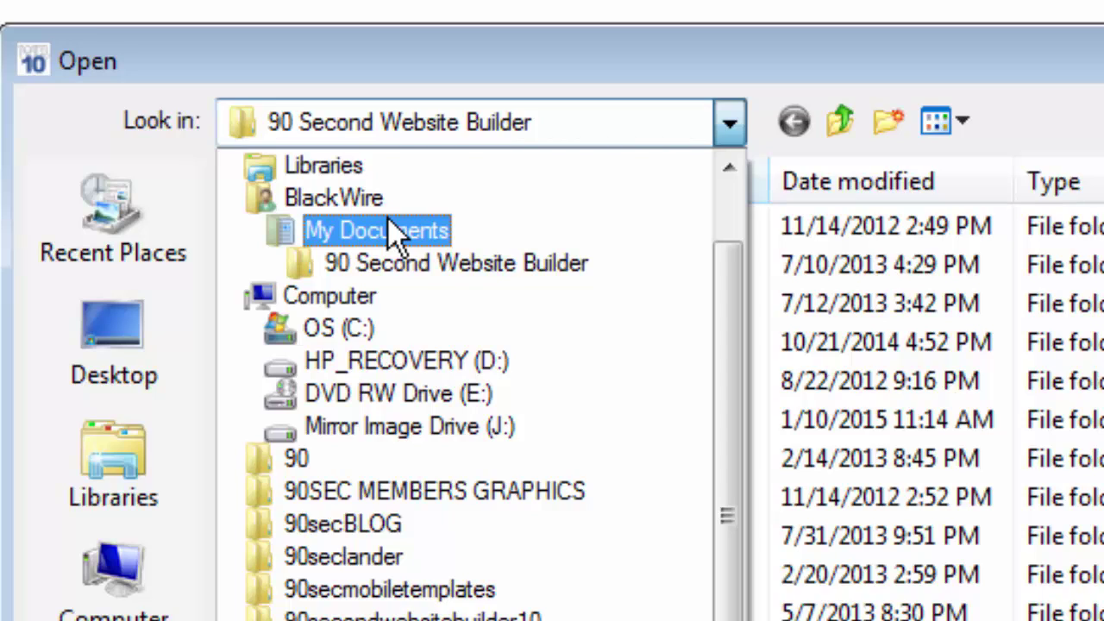
pyautogui.click(369, 264)
pyautogui.scroll(-20, 491, 414)
pyautogui.scroll(-2, 492, 414)
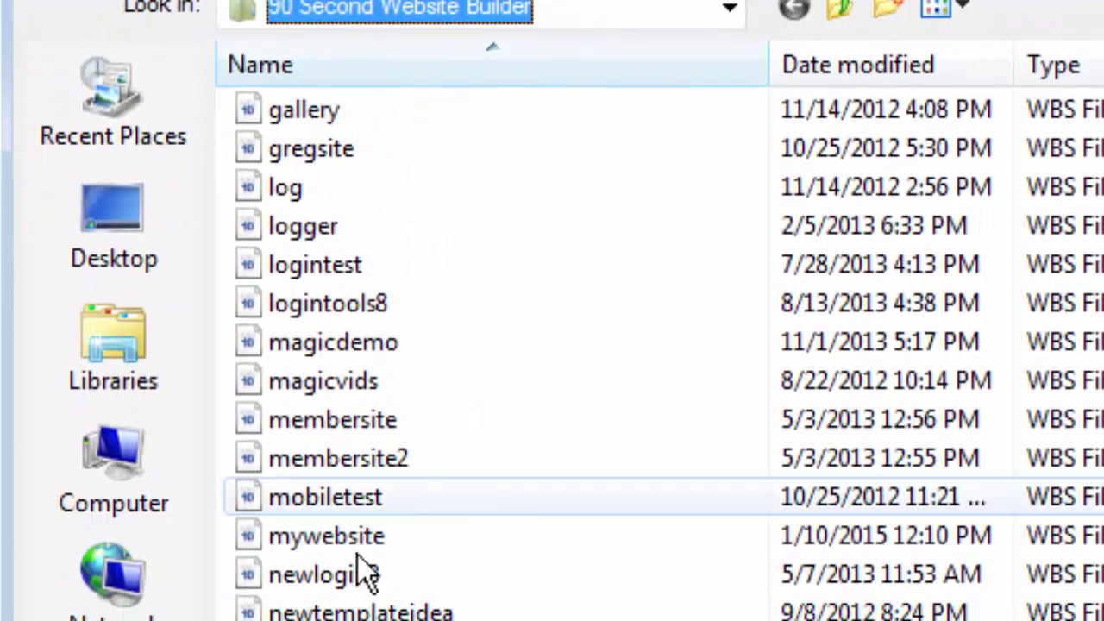
pyautogui.click(355, 538)
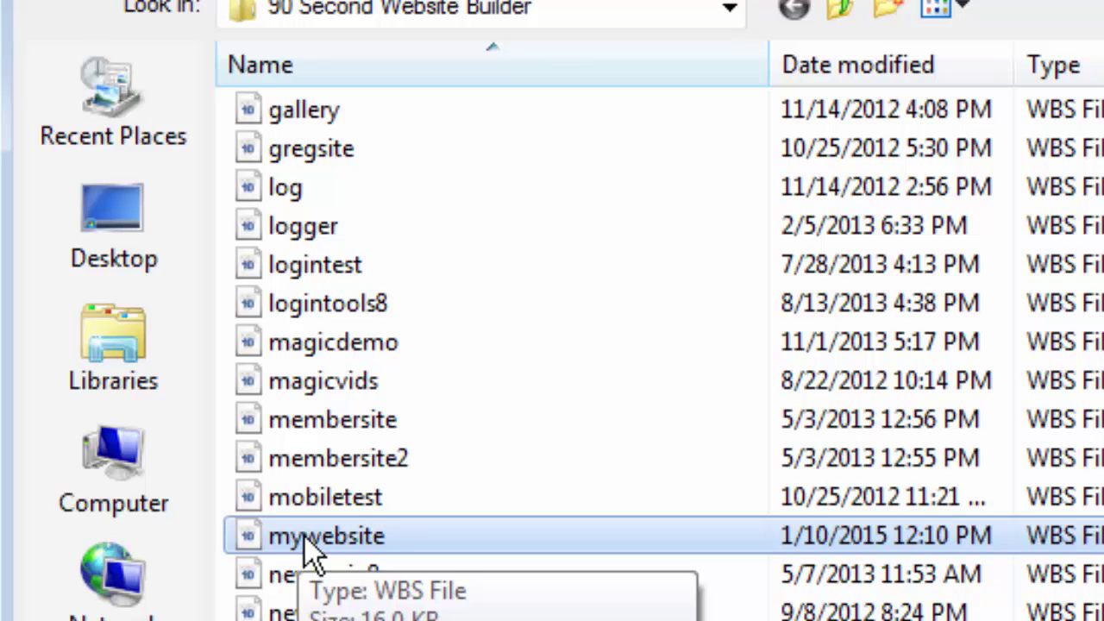
pyautogui.scroll(10, 492, 345)
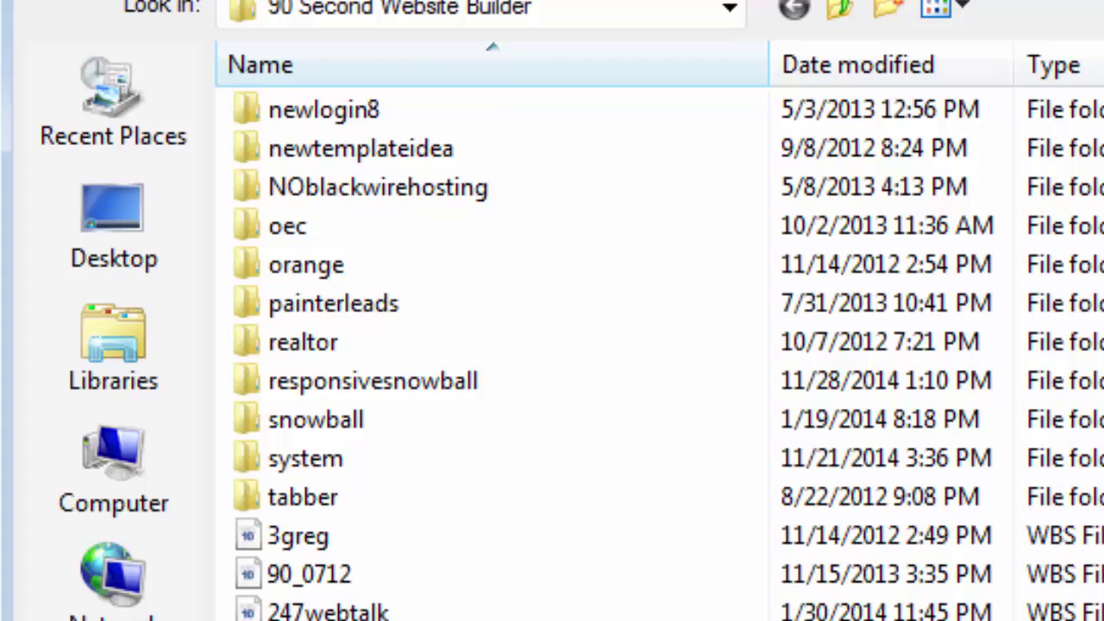
pyautogui.scroll(4, 491, 345)
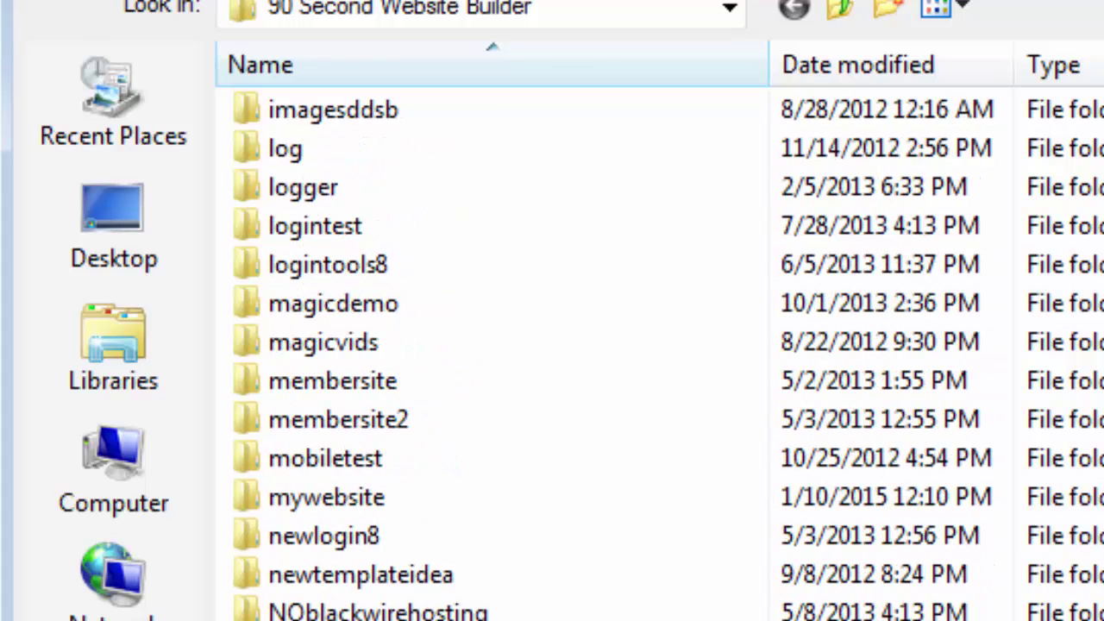
pyautogui.click(285, 507)
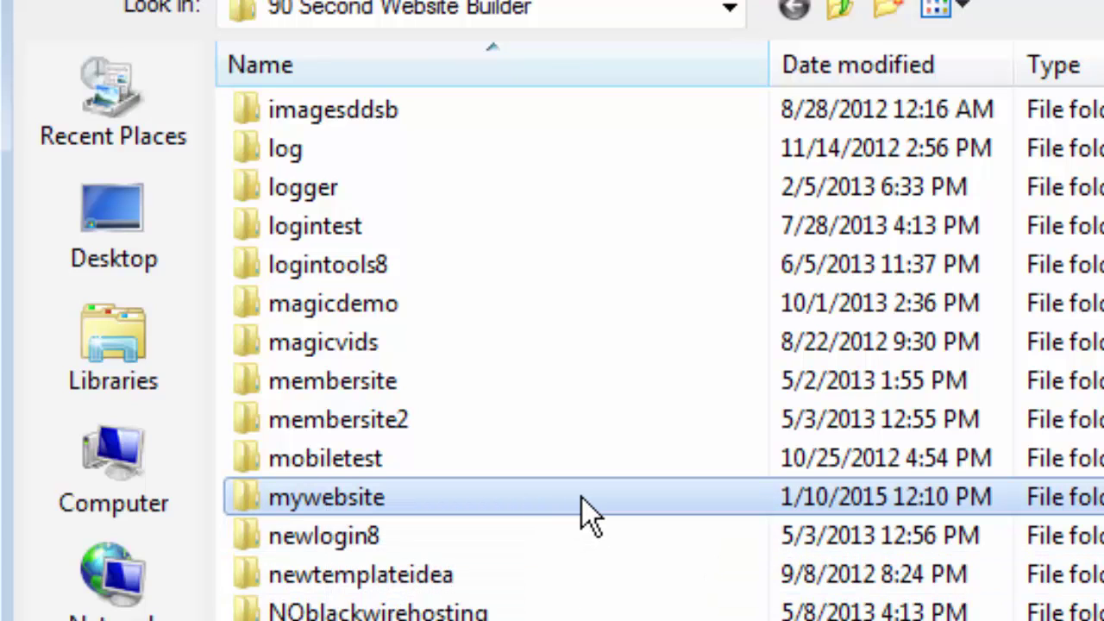
pyautogui.moveTo(582, 498)
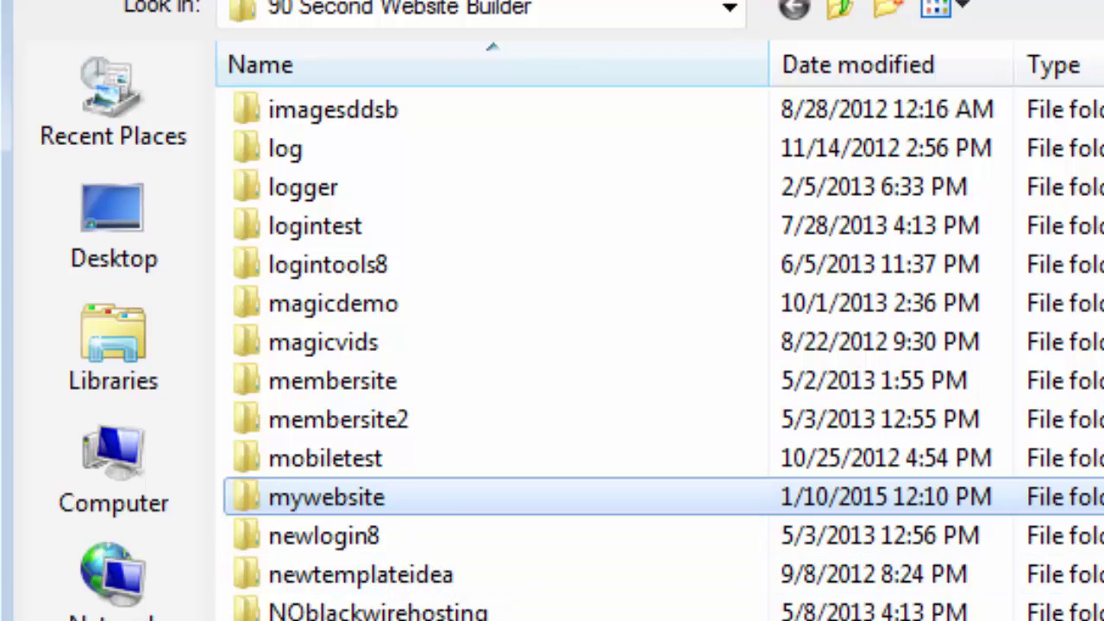
# Scroll the Open dialog's file list to review the saved .wbs projects, including mywebsite at 16 KB.
pyautogui.scroll(-6, 552, 345)
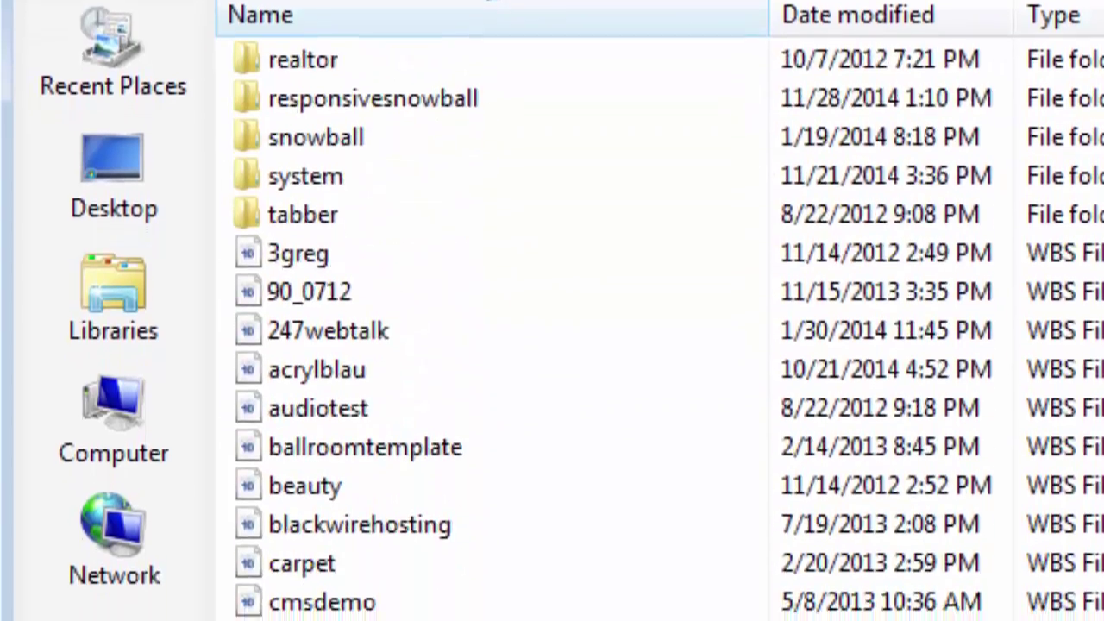
pyautogui.scroll(-4, 483, 345)
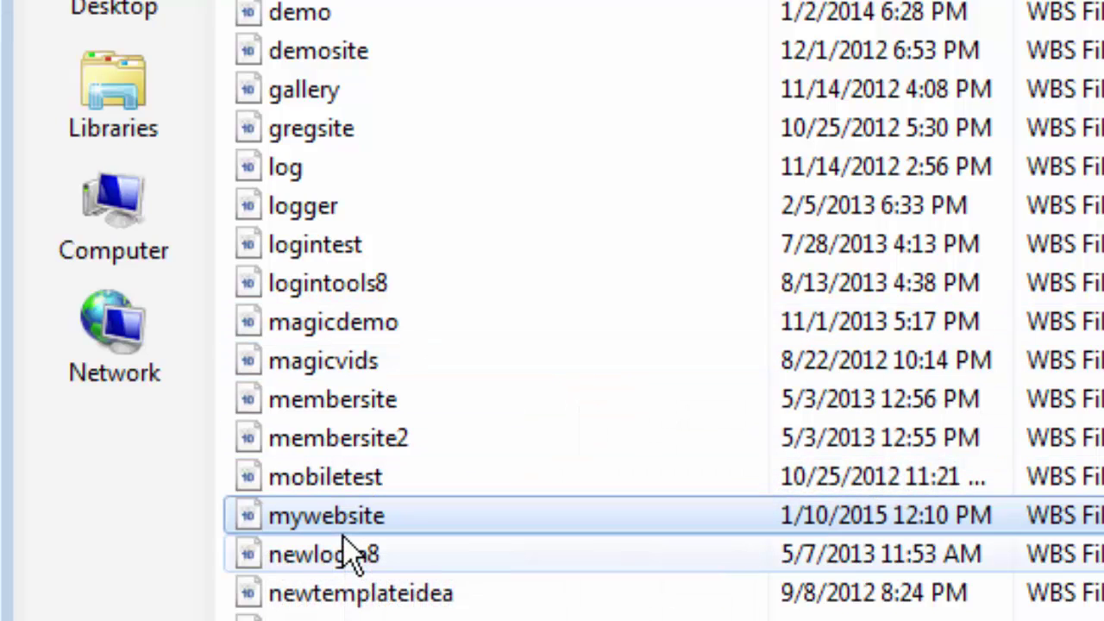
pyautogui.scroll(6, 660, 311)
pyautogui.scroll(5, 247, 321)
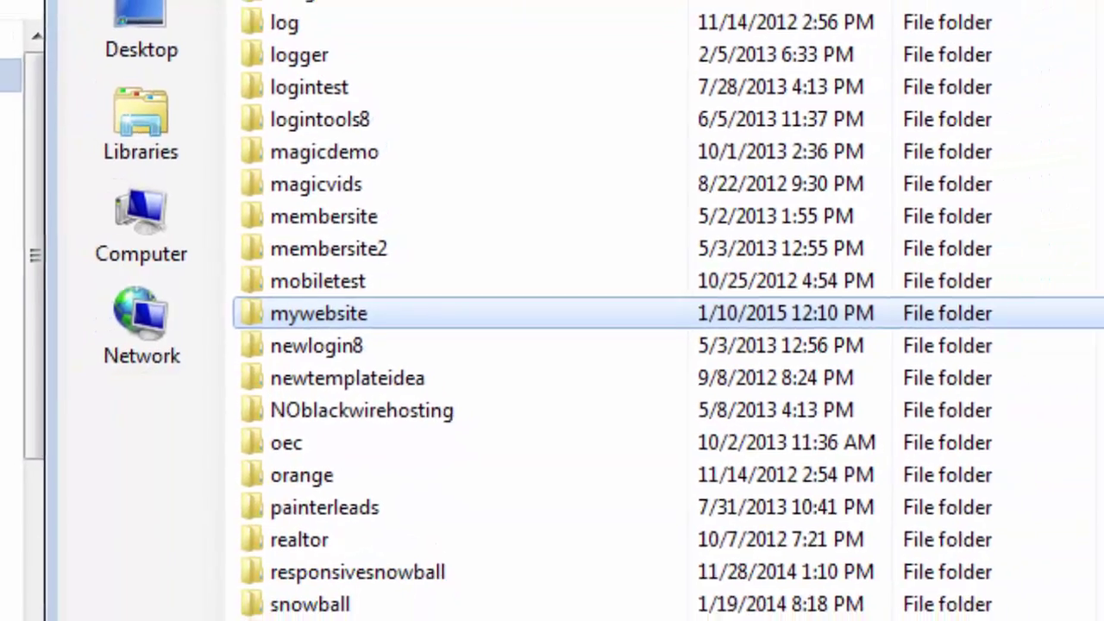
pyautogui.scroll(-6, 552, 310)
pyautogui.scroll(-6, 552, 310)
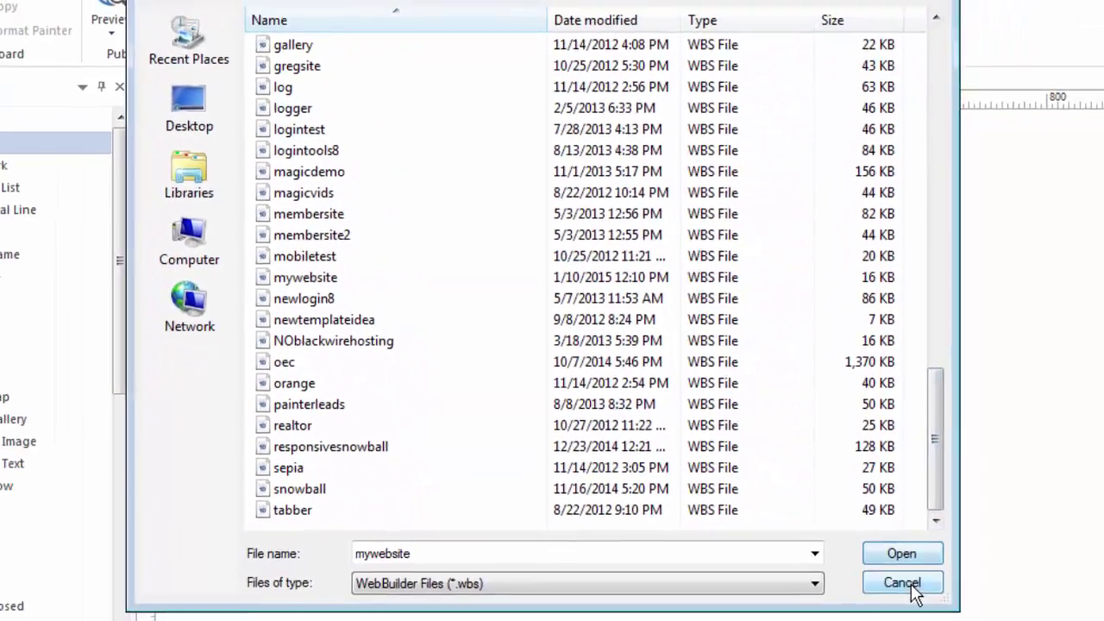
# Cancel the dialog, then open the 247webtalk project so its index page appears in the editor.
pyautogui.click(909, 560)
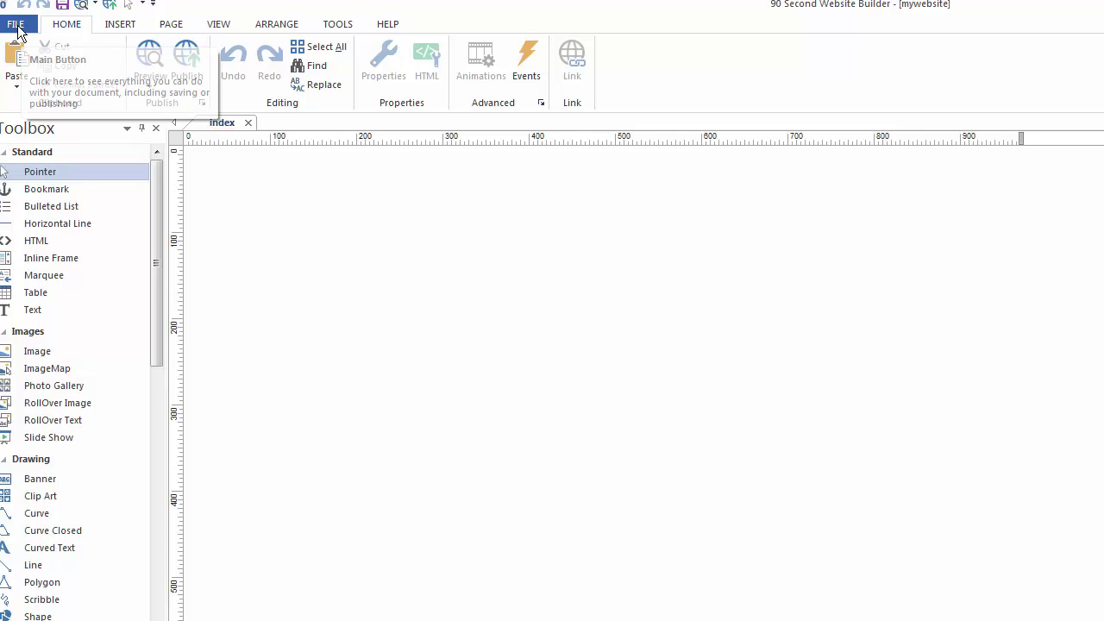
pyautogui.click(17, 26)
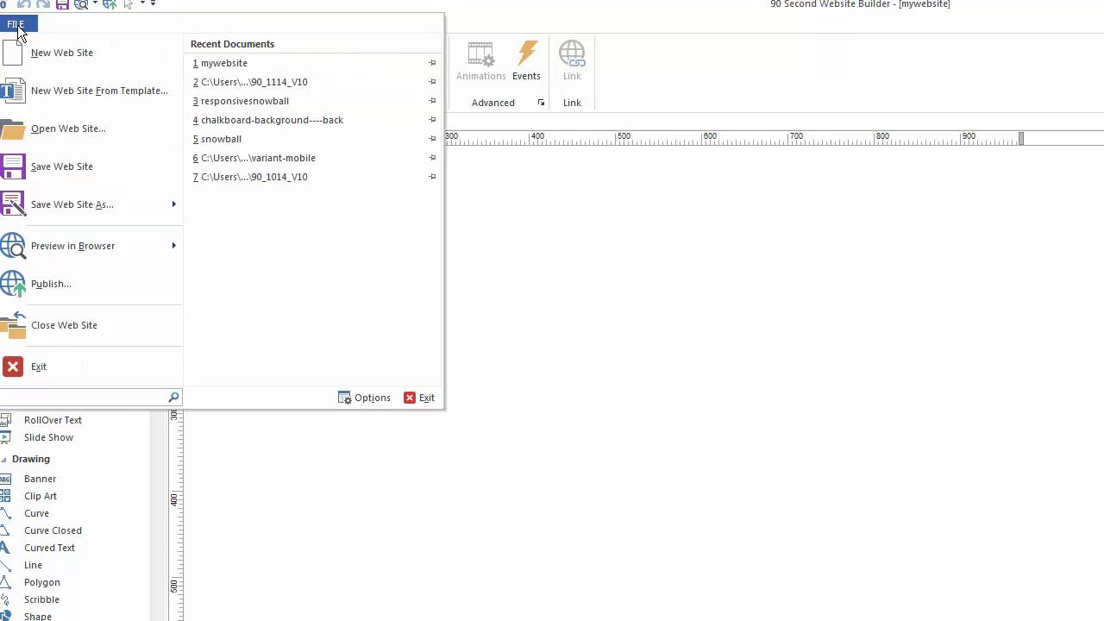
pyautogui.click(35, 128)
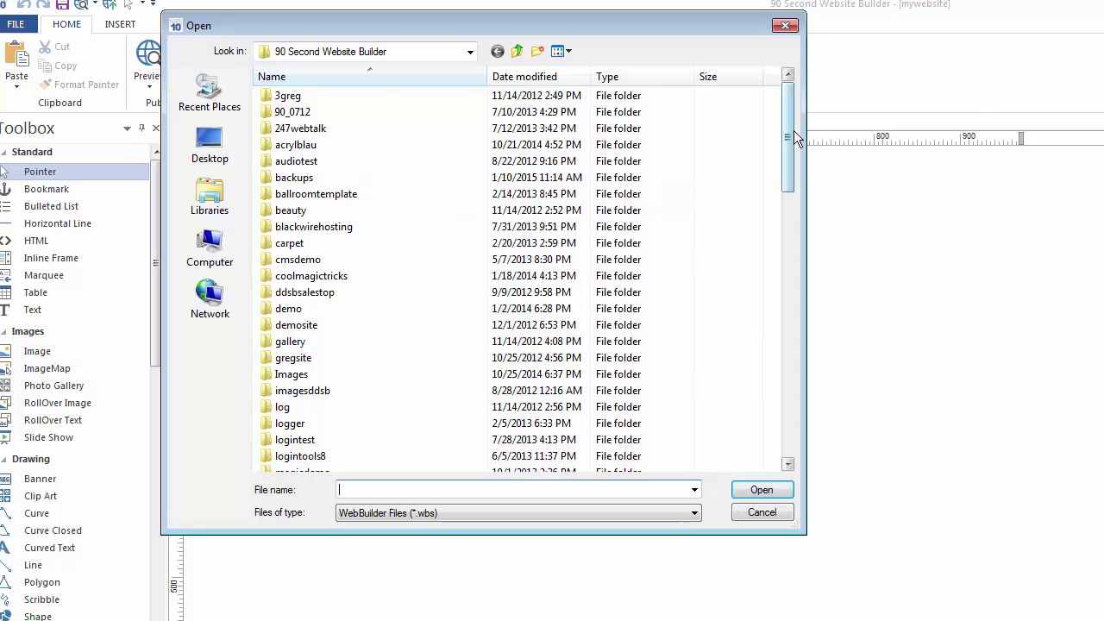
pyautogui.moveTo(788, 141); pyautogui.dragTo(788, 319)
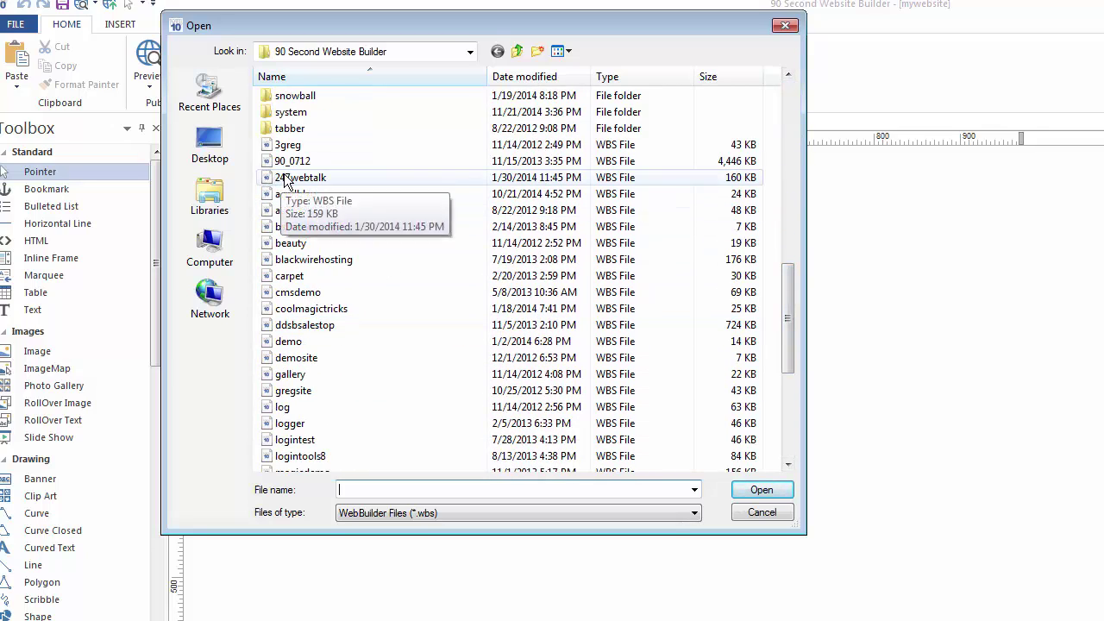
pyautogui.click(287, 179)
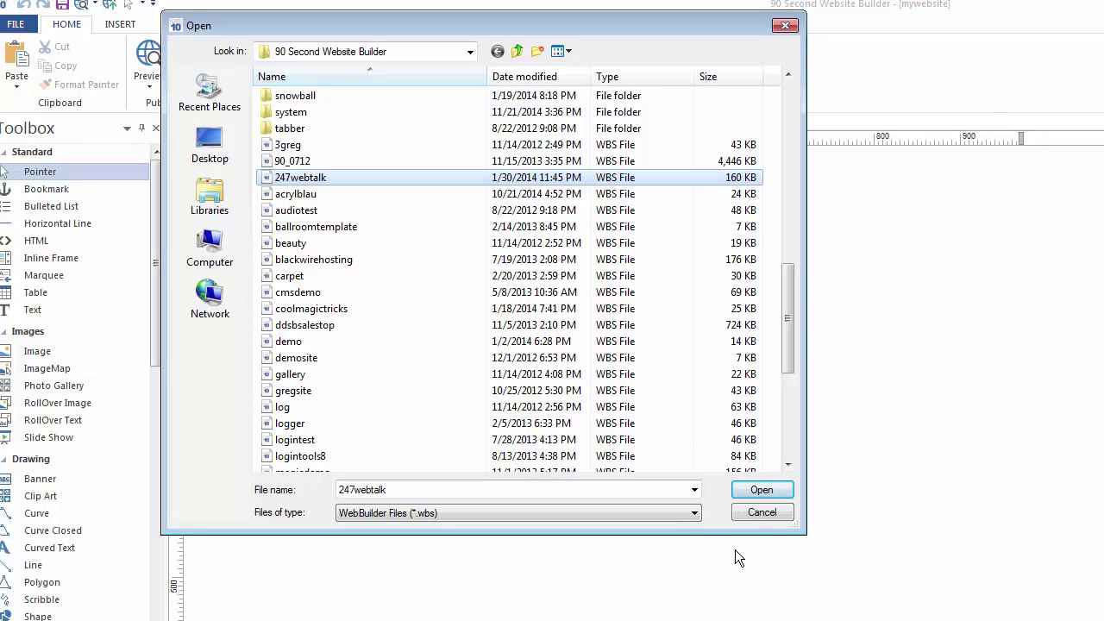
pyautogui.click(762, 490)
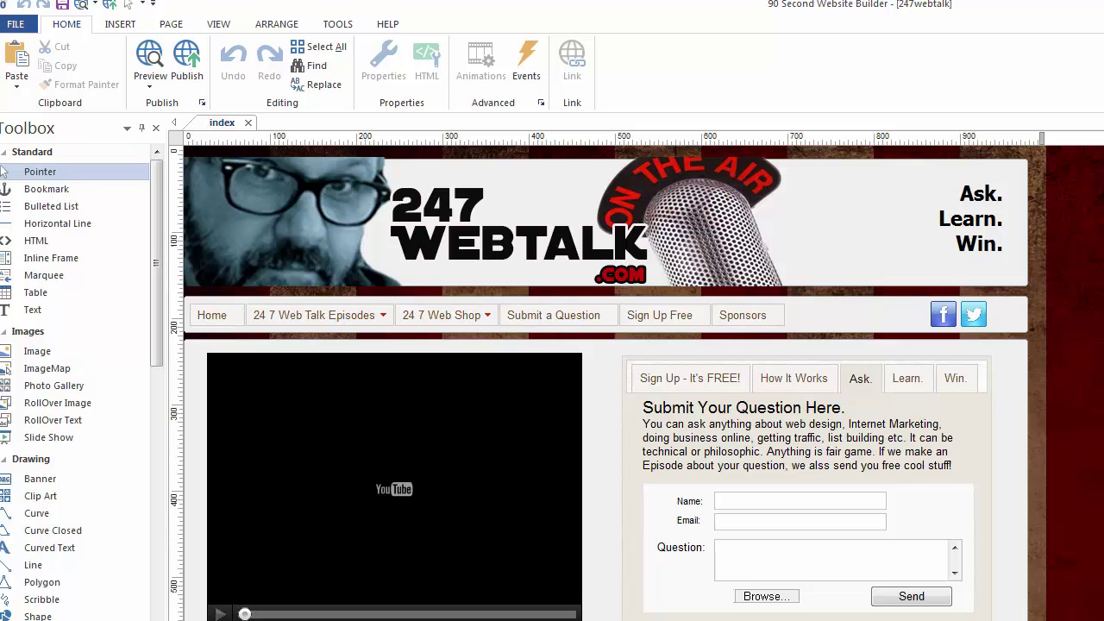
pyautogui.scroll(-2, 723, 234)
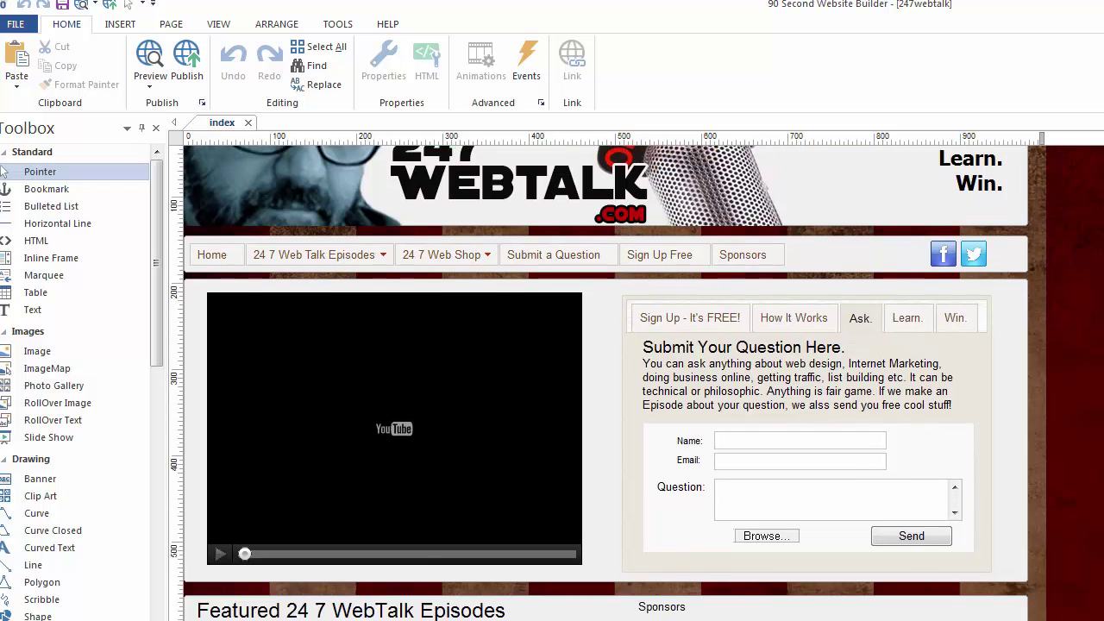
pyautogui.scroll(2, 723, 235)
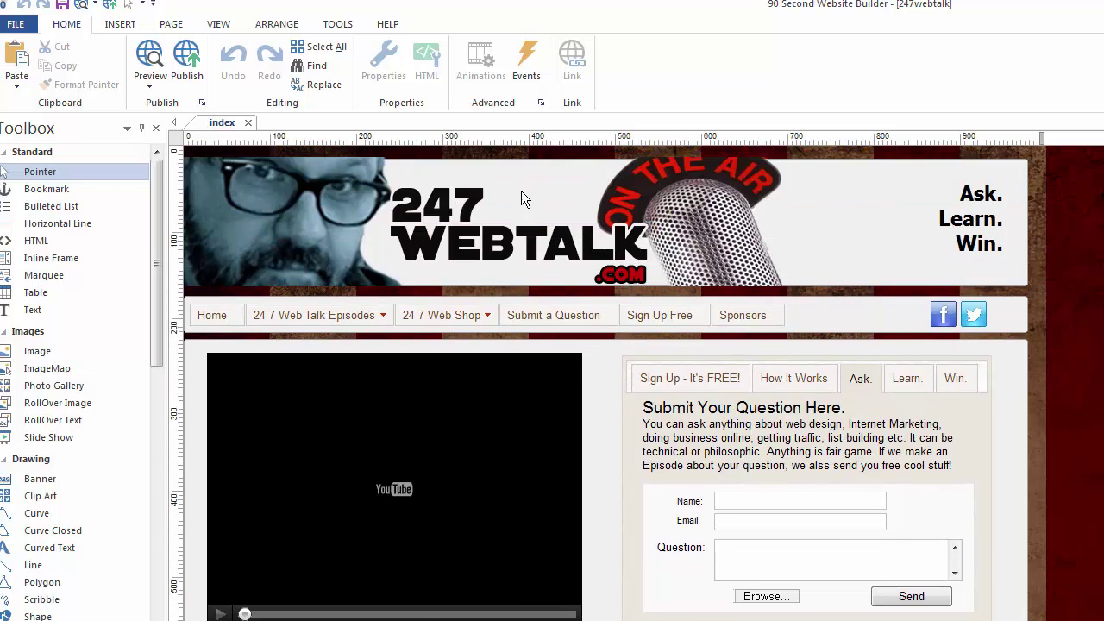
# Browse into the 247webtalk folder with All Files (*.*) listed to view its images, then close the browser.
pyautogui.click(15, 24)
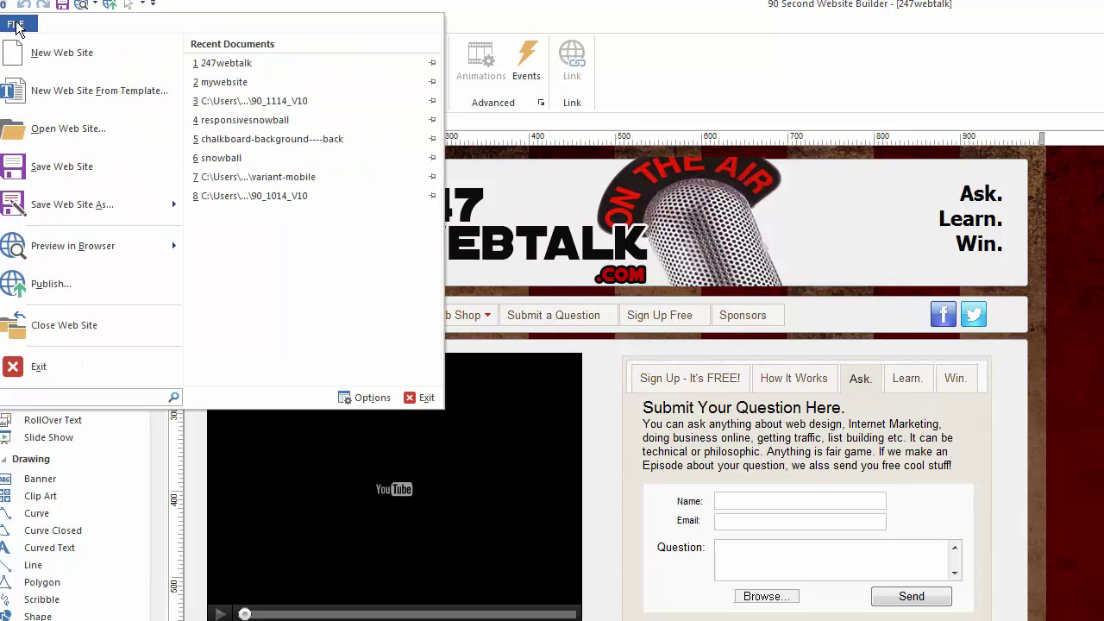
pyautogui.click(46, 129)
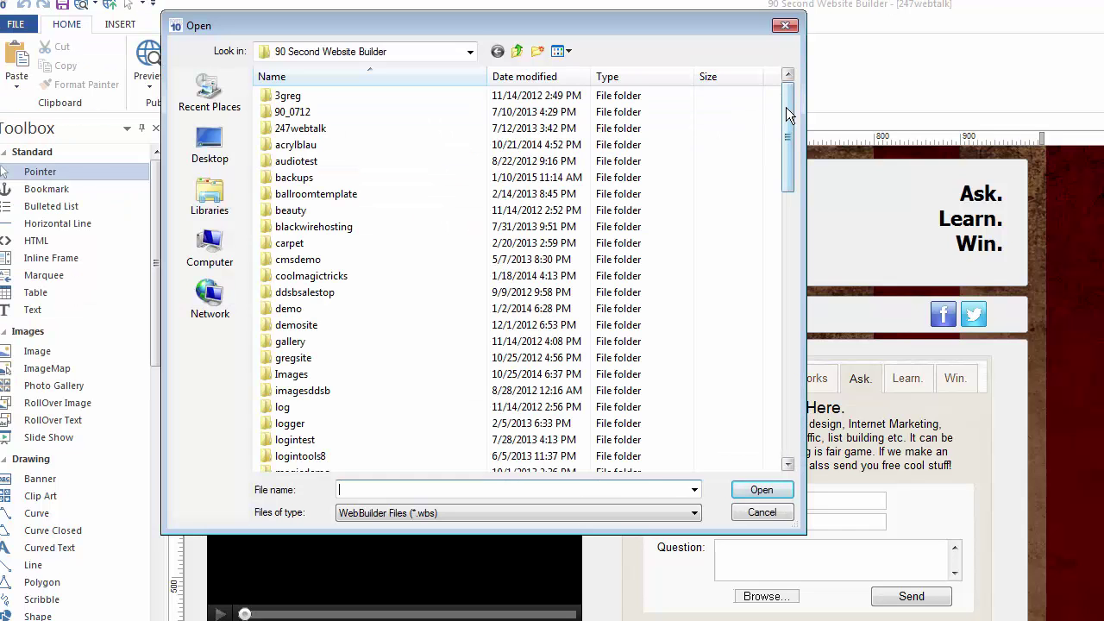
pyautogui.moveTo(786, 107); pyautogui.dragTo(787, 259)
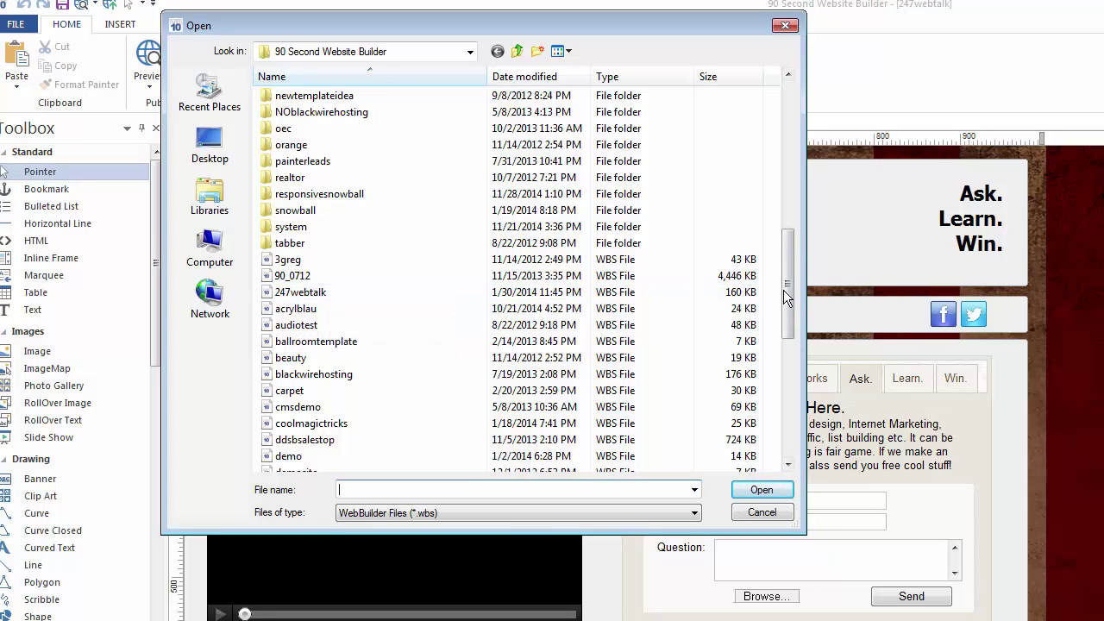
pyautogui.moveTo(783, 289); pyautogui.dragTo(790, 137)
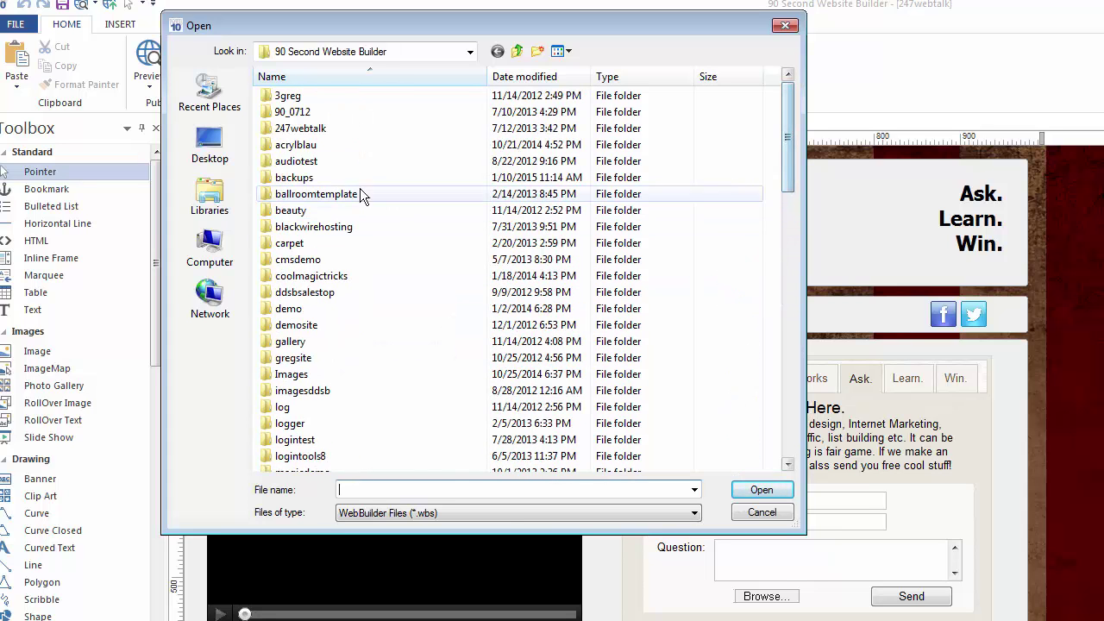
pyautogui.doubleClick(286, 130)
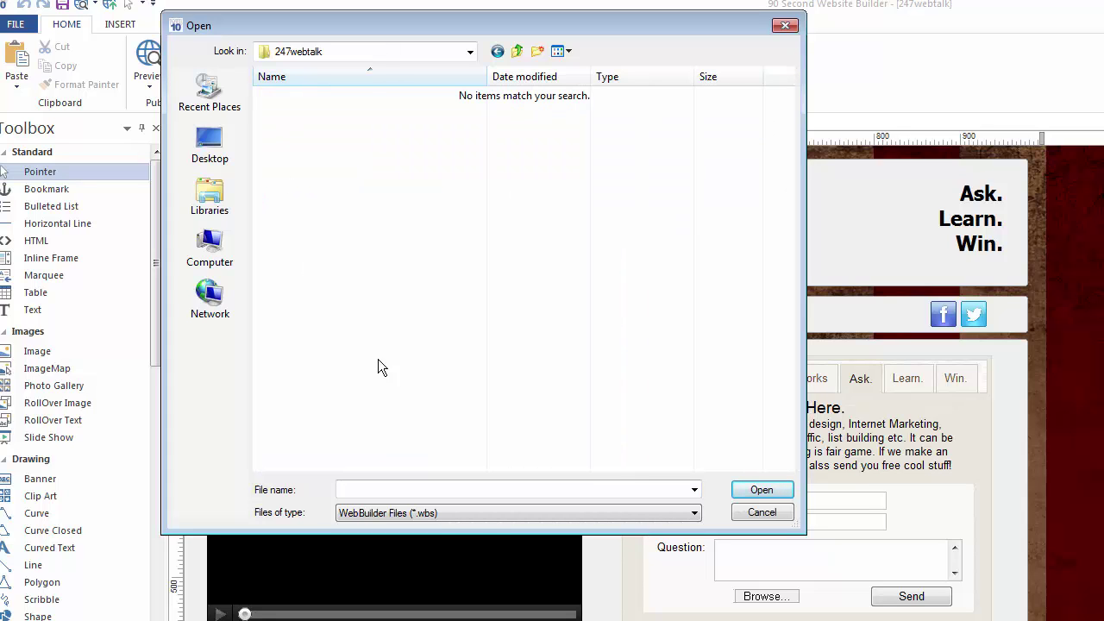
pyautogui.click(476, 513)
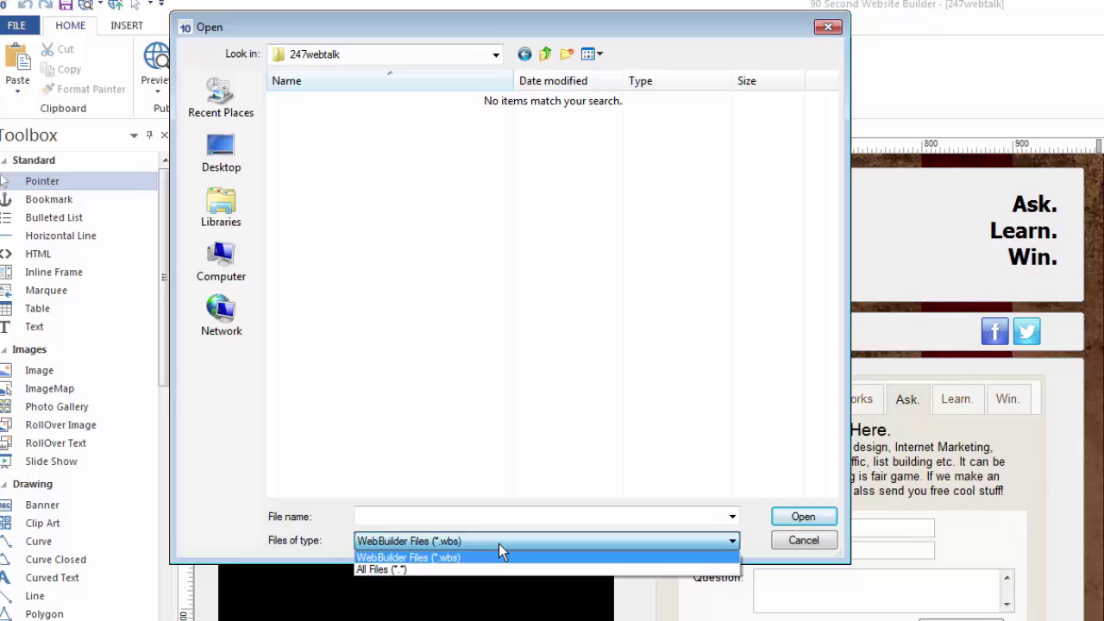
pyautogui.click(431, 569)
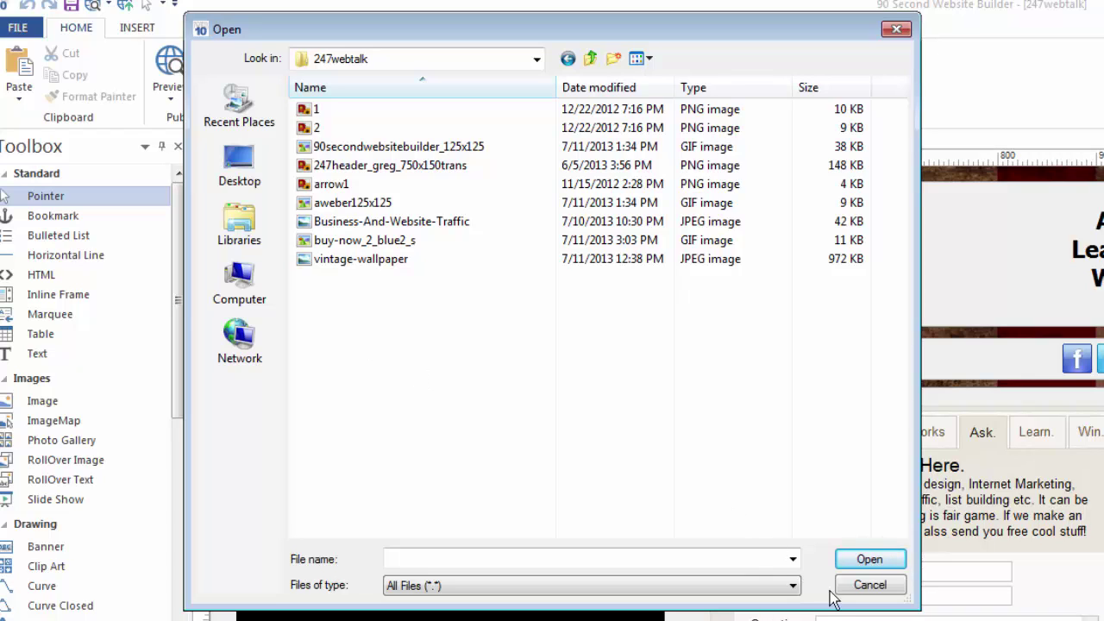
pyautogui.click(866, 586)
# Cancel the Open dialog and show Recent Documents with 247webtalk first and mywebsite second.
pyautogui.click(867, 587)
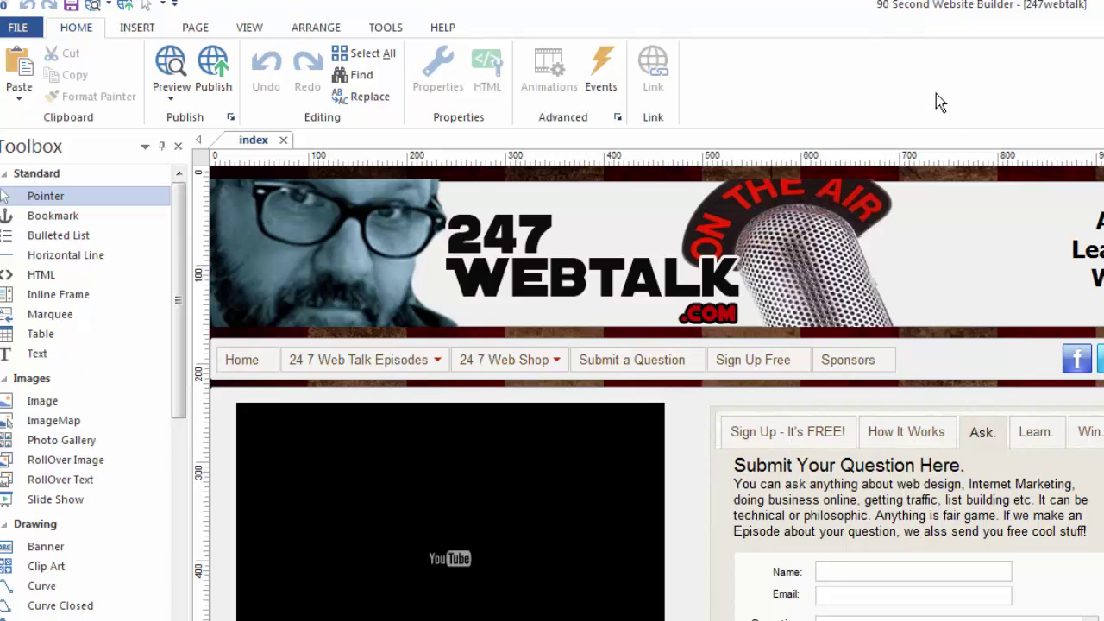
pyautogui.click(23, 31)
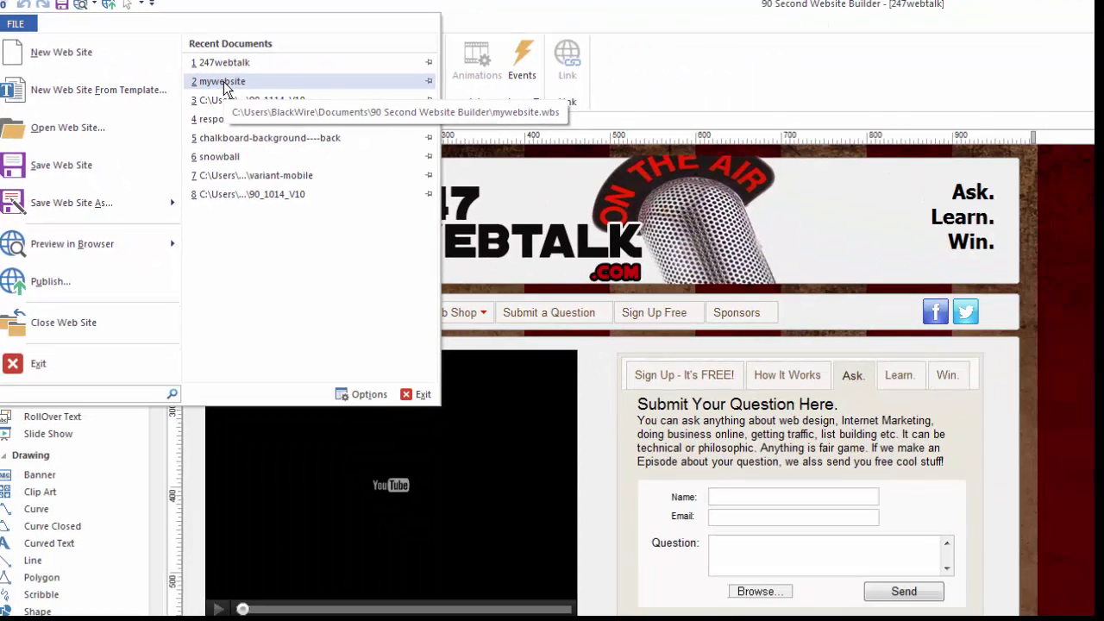
# Select mywebsite from the Recent Documents list to reopen its blank page.
pyautogui.click(223, 81)
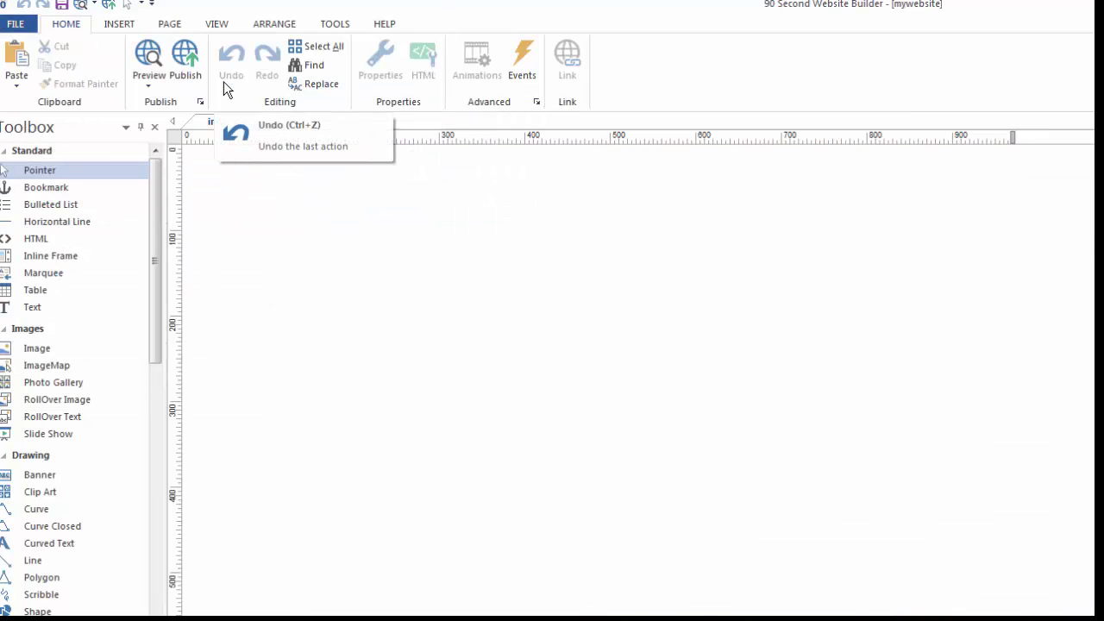